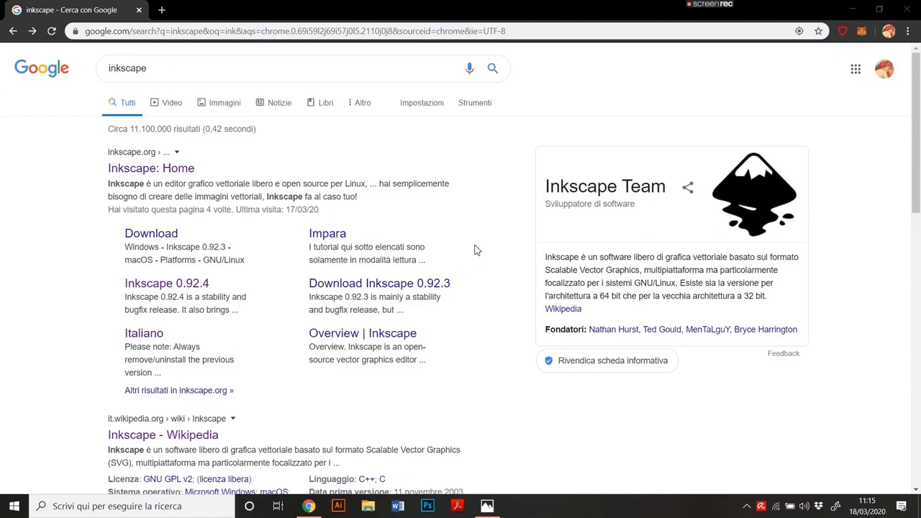
left_click(487, 506)
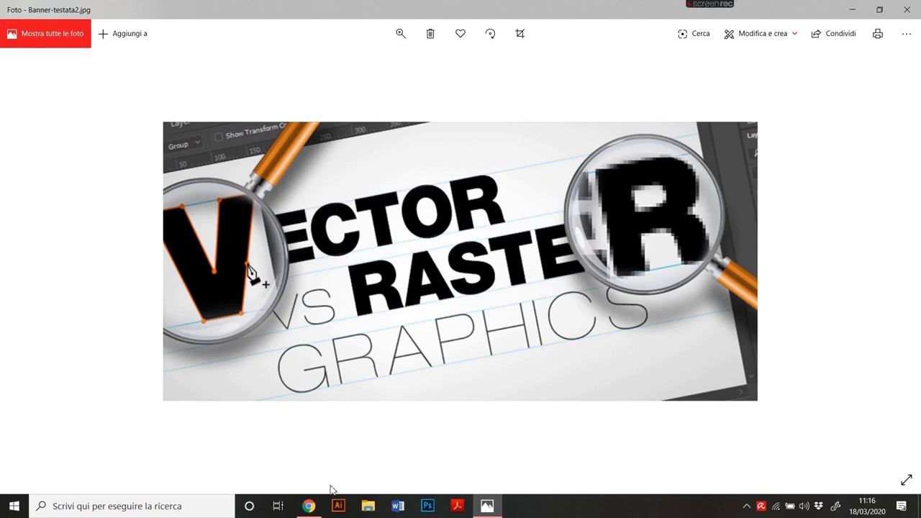
left_click(309, 507)
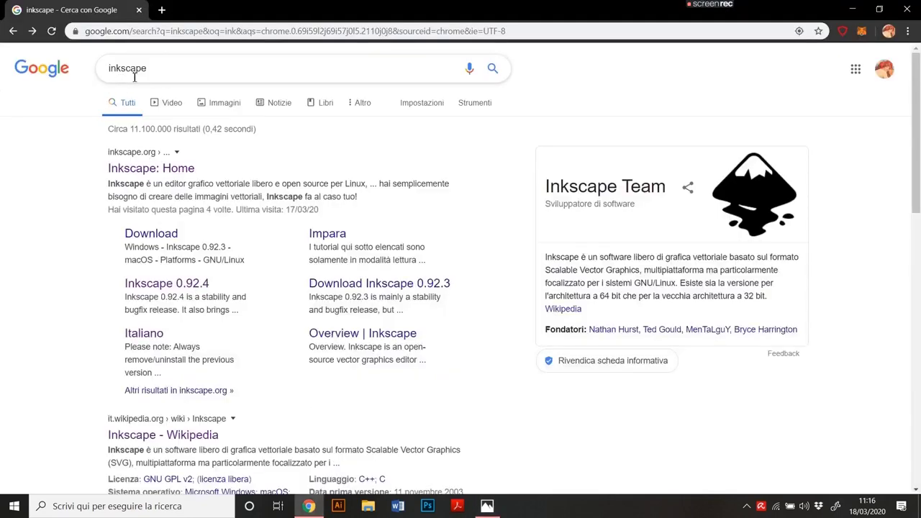
Go from the Inkscape home page to the 0.92.4 release's Windows download page
left_click(152, 171)
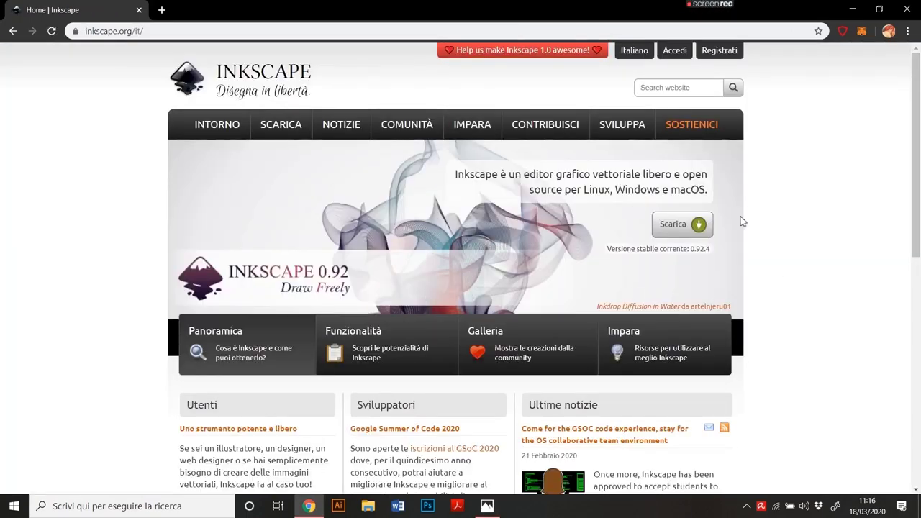
left_click(679, 226)
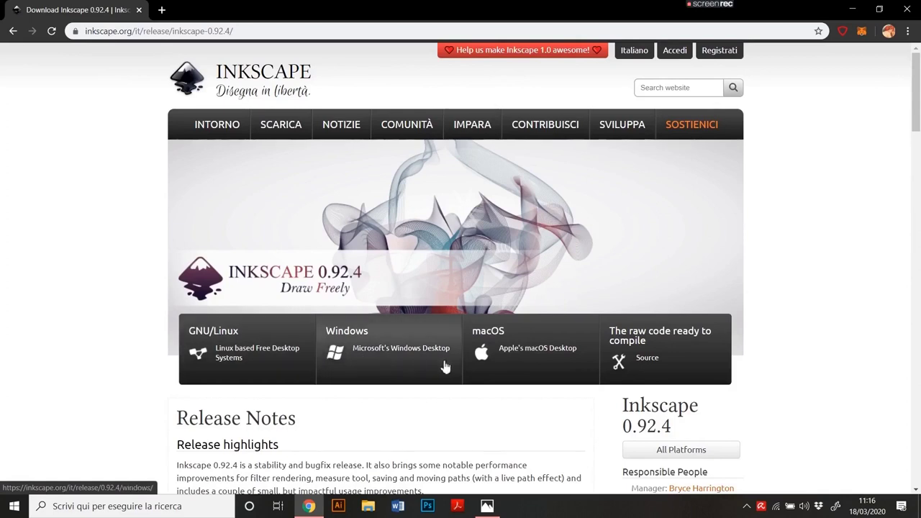
left_click(374, 345)
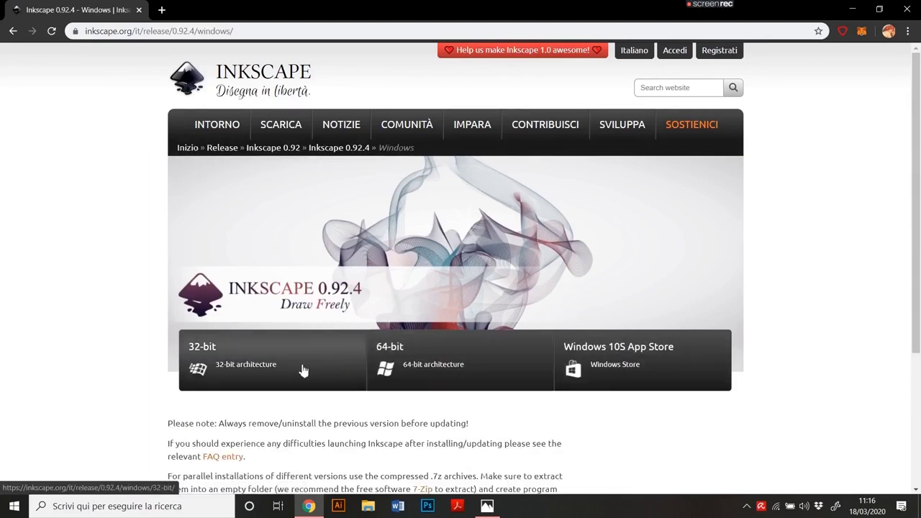
left_click(139, 505)
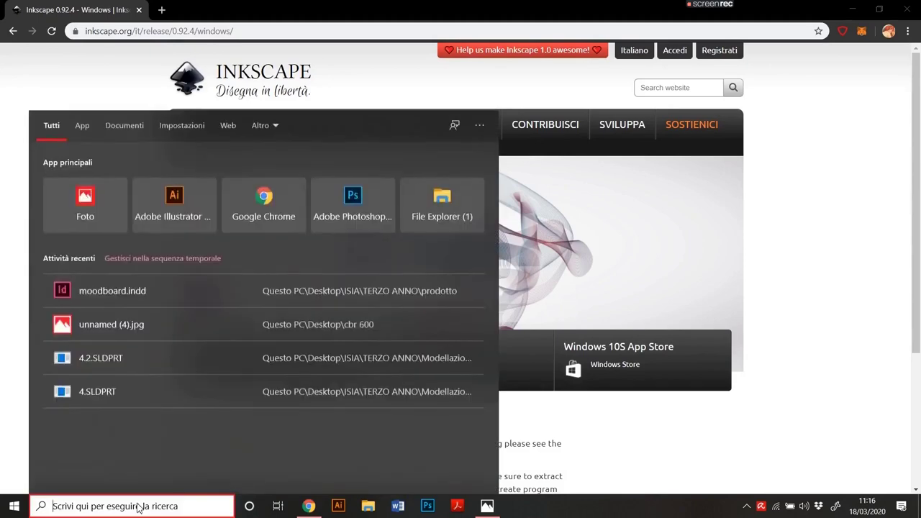
type("inf")
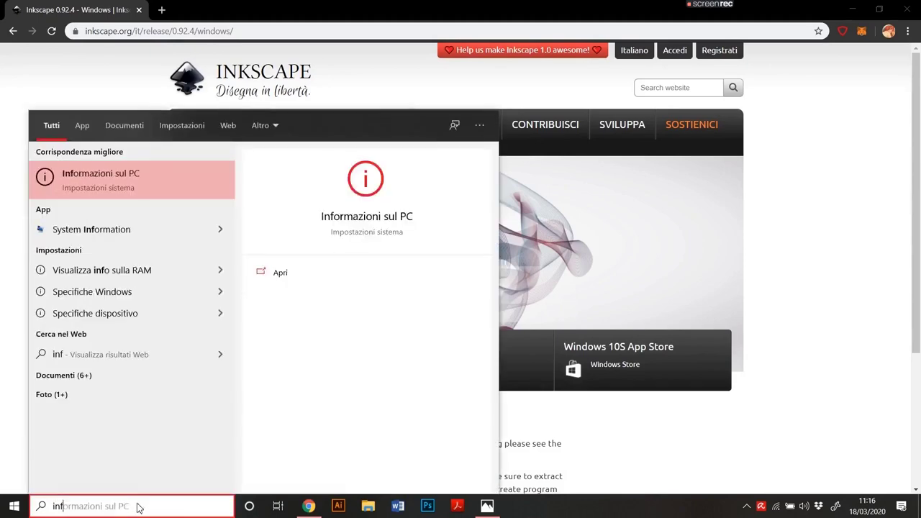
type("r")
key("BackSpace")
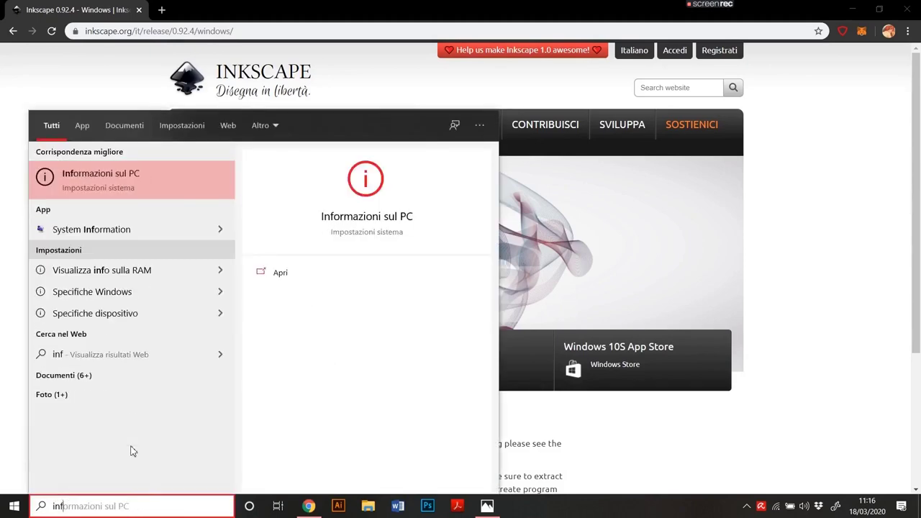
left_click(101, 180)
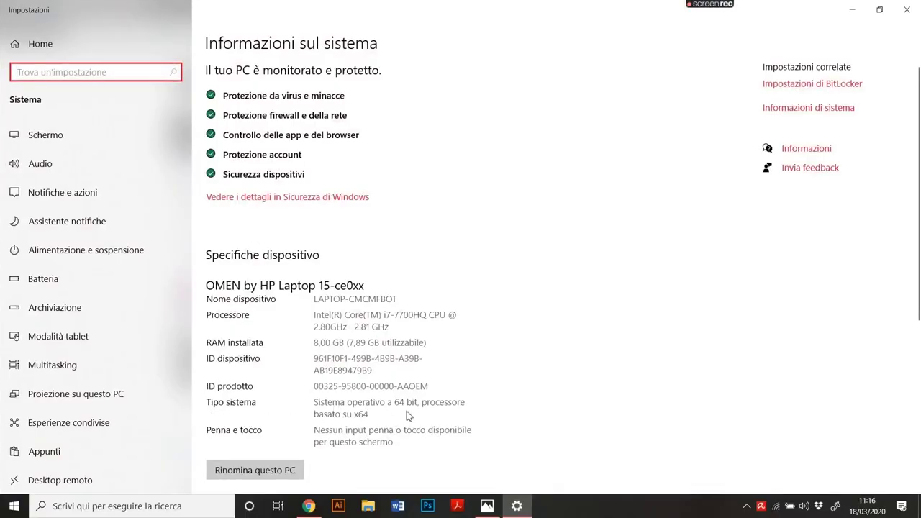
left_click(907, 10)
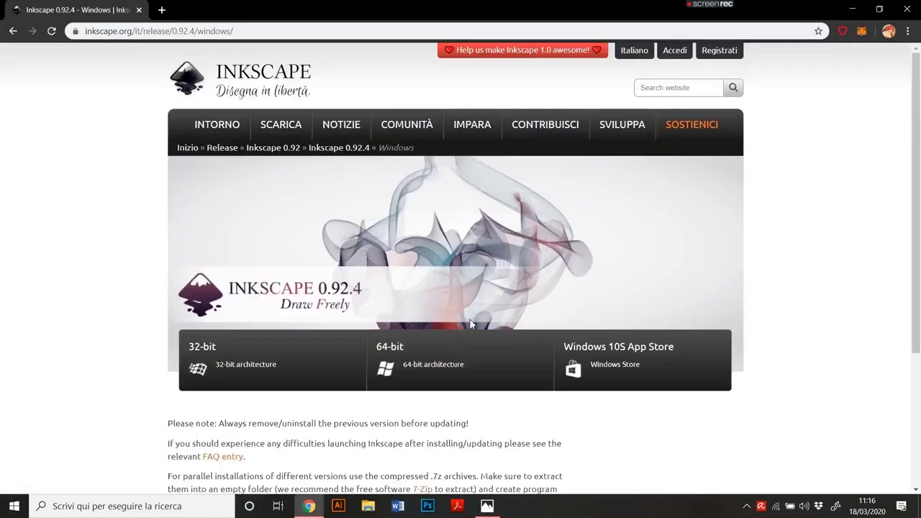
Download the 64-bit Inkscape 0.92.4 exe installer and launch it once downloaded
left_click(416, 369)
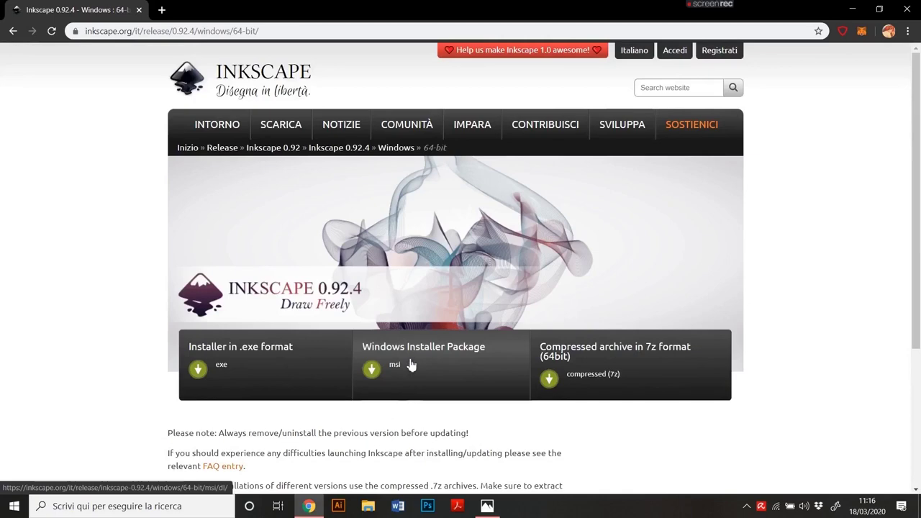
left_click(260, 371)
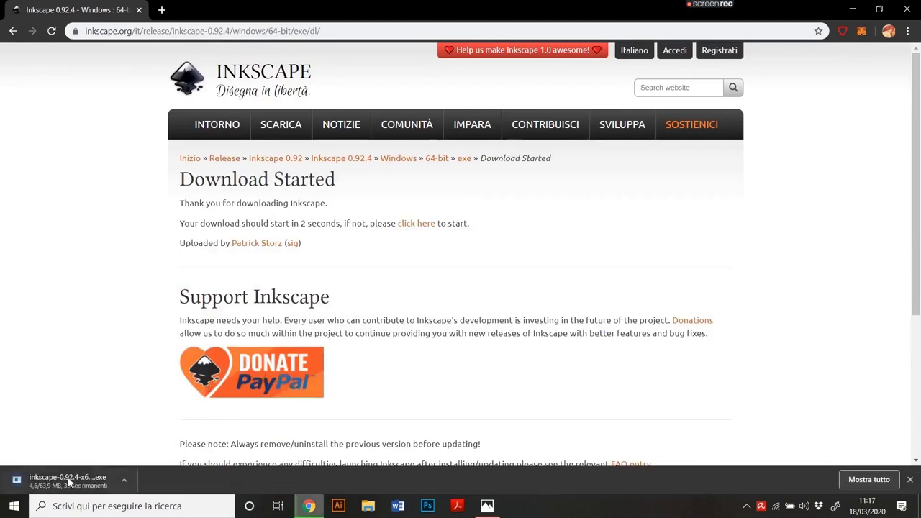
left_click(70, 482)
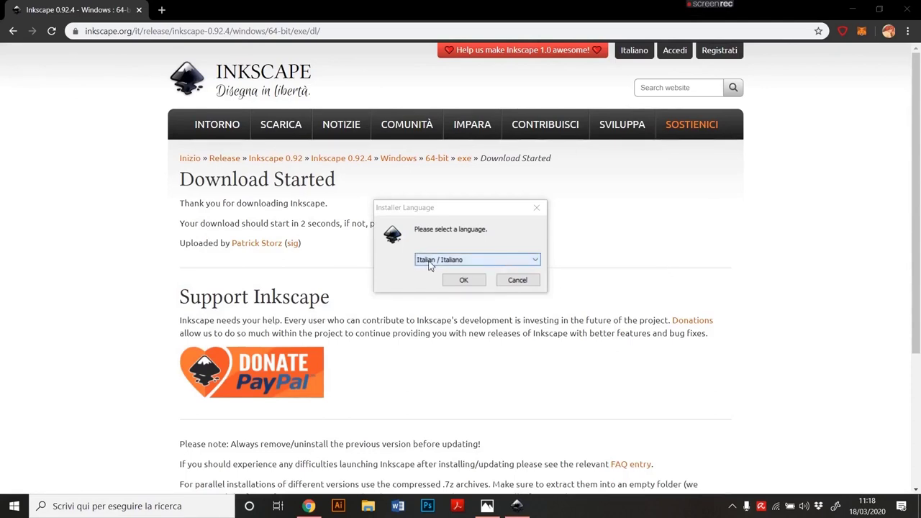
Install Inkscape in Italian with default components into C:\Program Files\Inkscape, then launch it
left_click(461, 281)
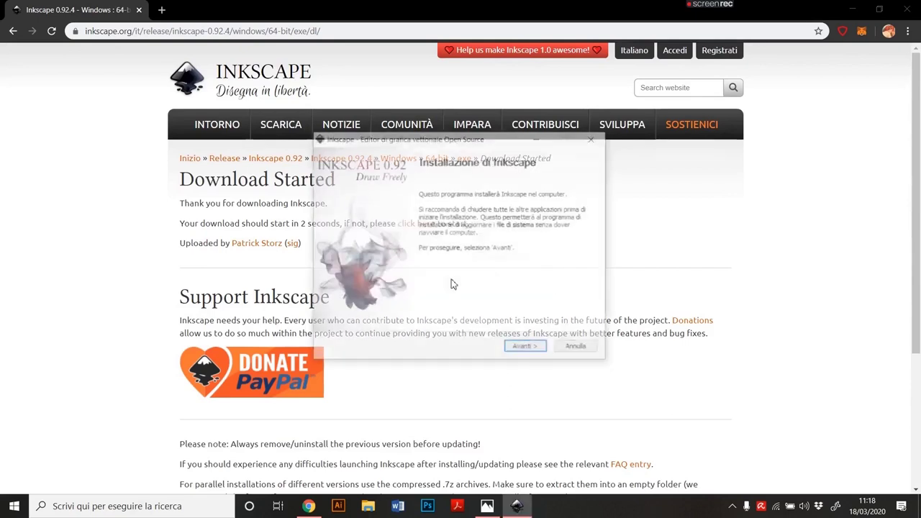
left_click(533, 350)
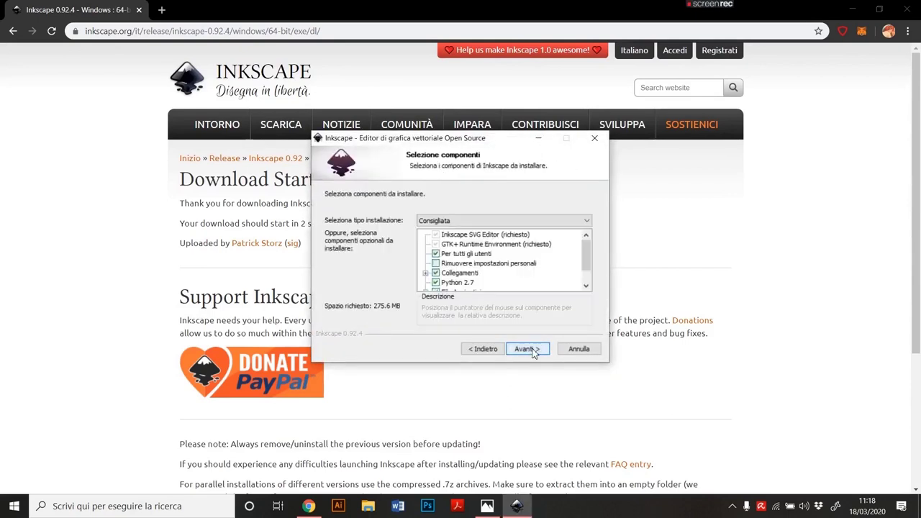
left_click(533, 351)
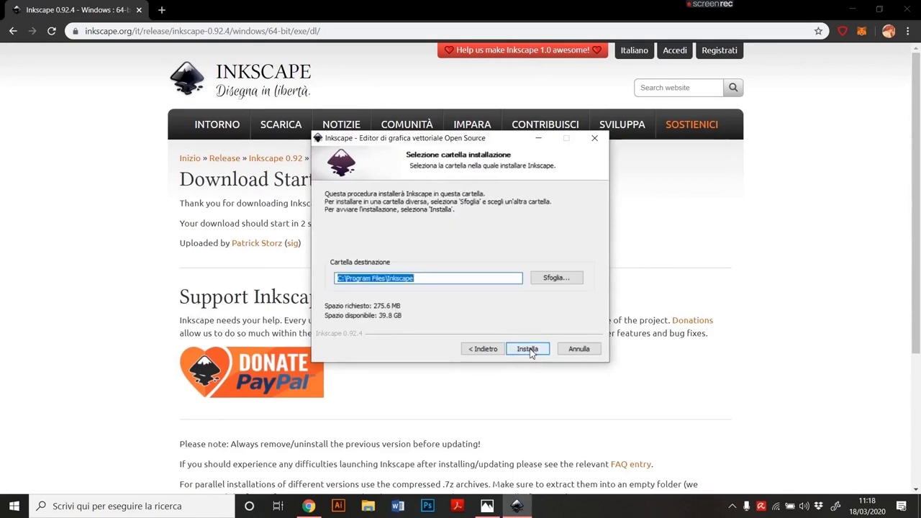
left_click(530, 350)
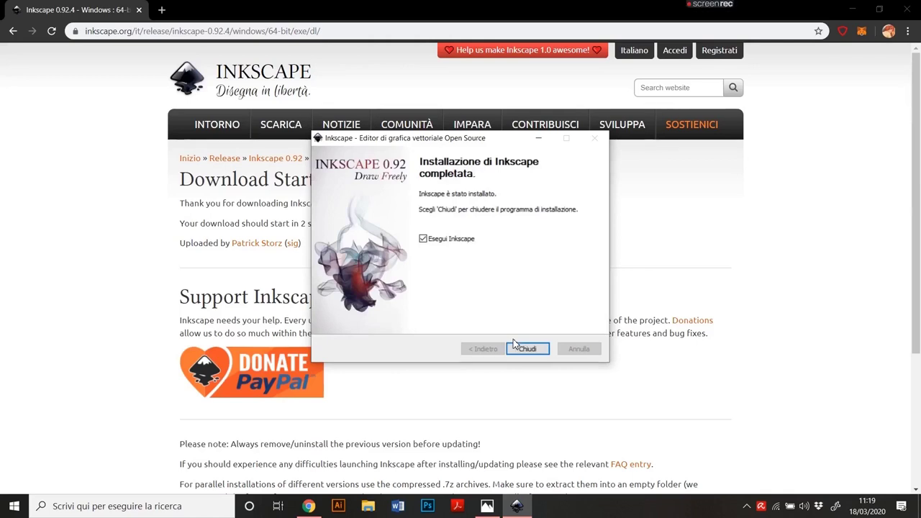
left_click(529, 349)
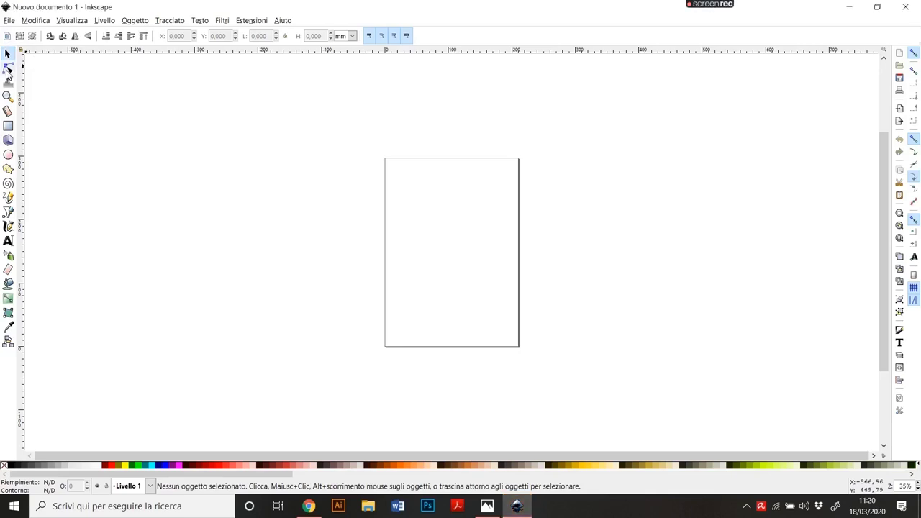
Try the Node, Tweak and Zoom tools, ending with the Measure tool active
left_click(8, 68)
left_click(8, 83)
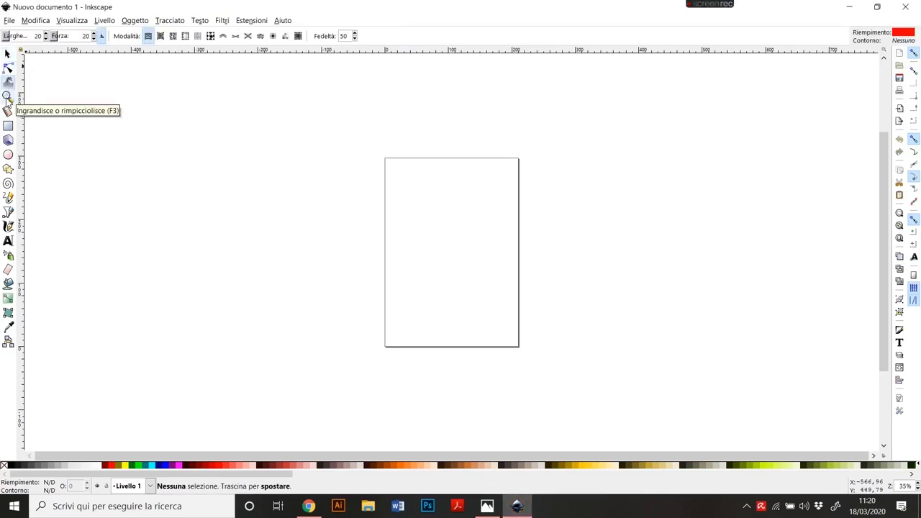
left_click(7, 97)
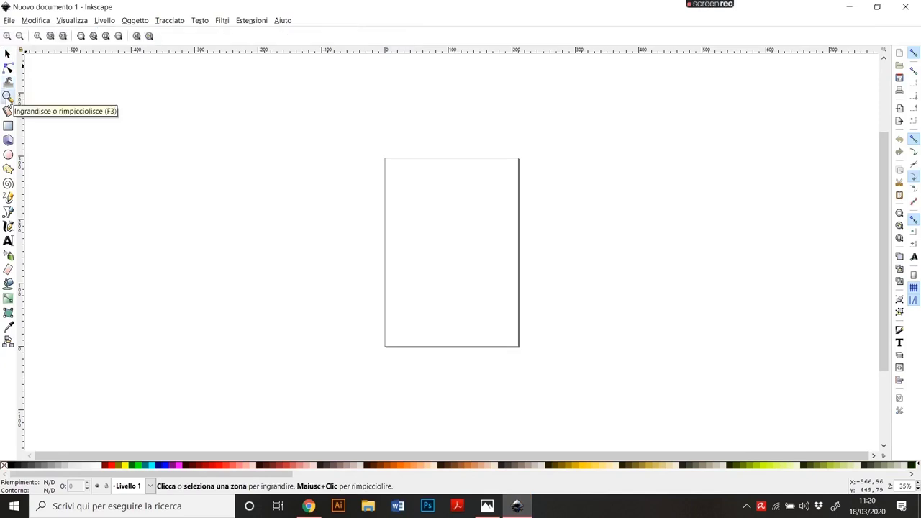
left_click(8, 112)
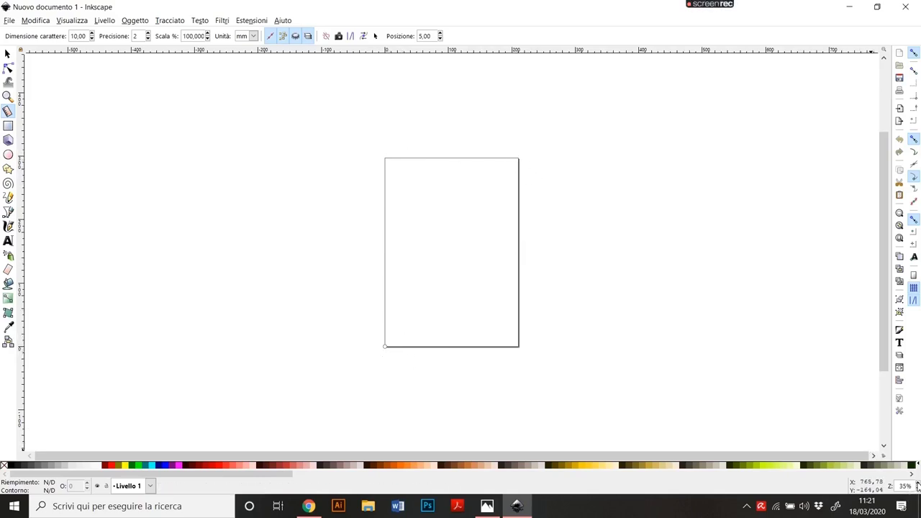
Zoom into the blank page, then use the Zoom tool to zoom out and back in
scroll(916, 487, "up", 3)
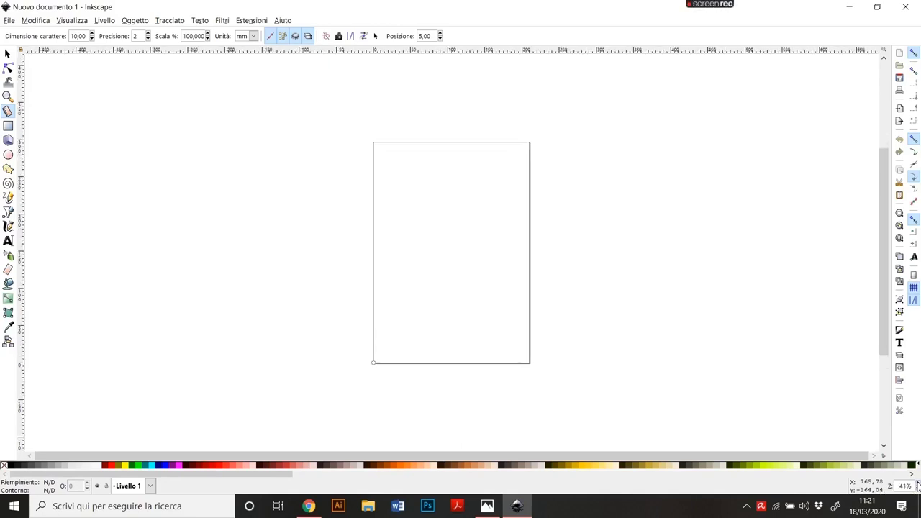
scroll(917, 487, "up", 1)
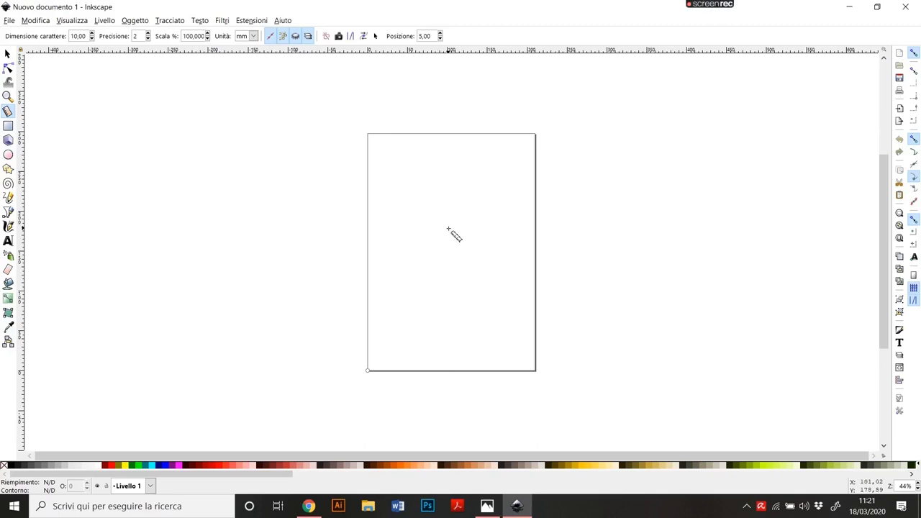
scroll(447, 230, "up", 1)
scroll(448, 229, "up", 1)
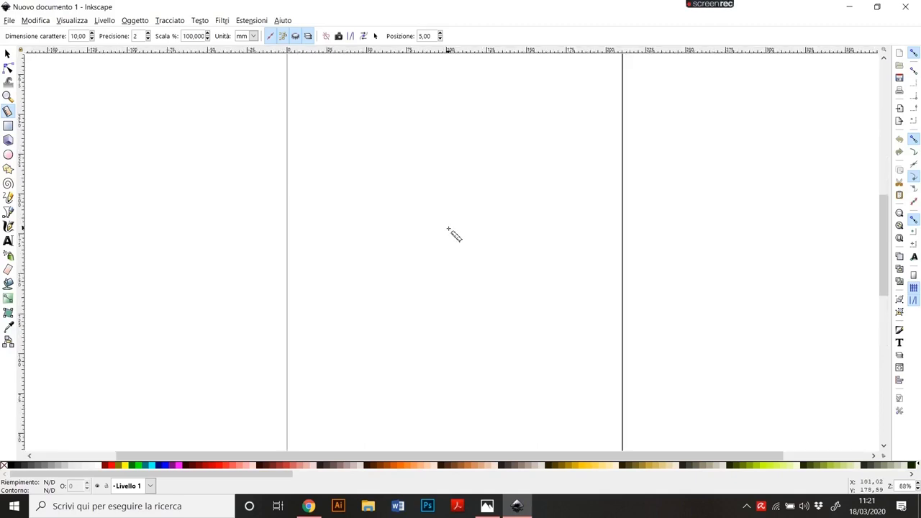
scroll(447, 229, "up", 1)
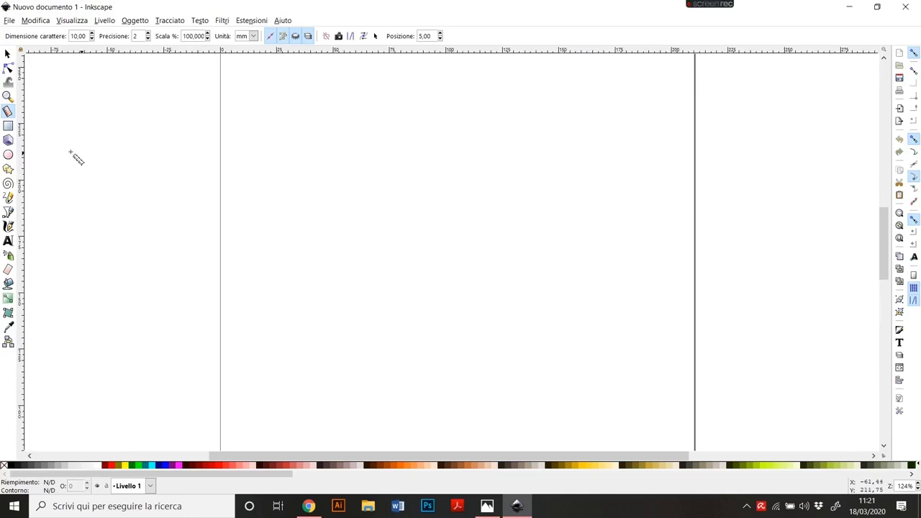
left_click(8, 96)
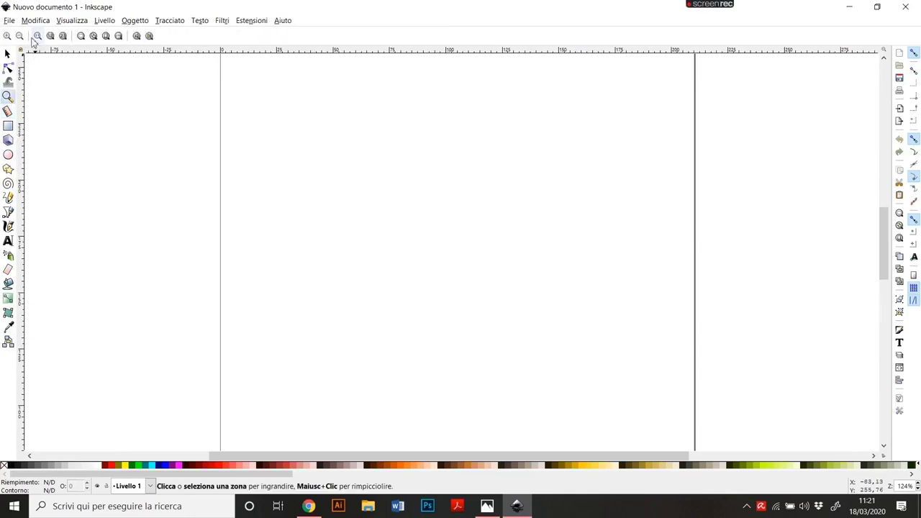
left_click(19, 35)
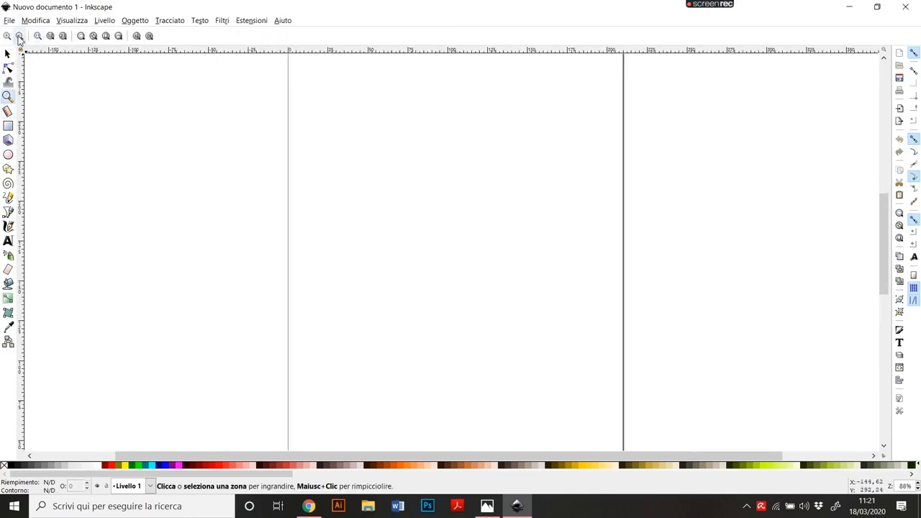
left_click(20, 35)
left_click(7, 35)
Pan so the page's top edge fills the view and return to the Selector tool
left_click_drag(885, 210, 885, 212)
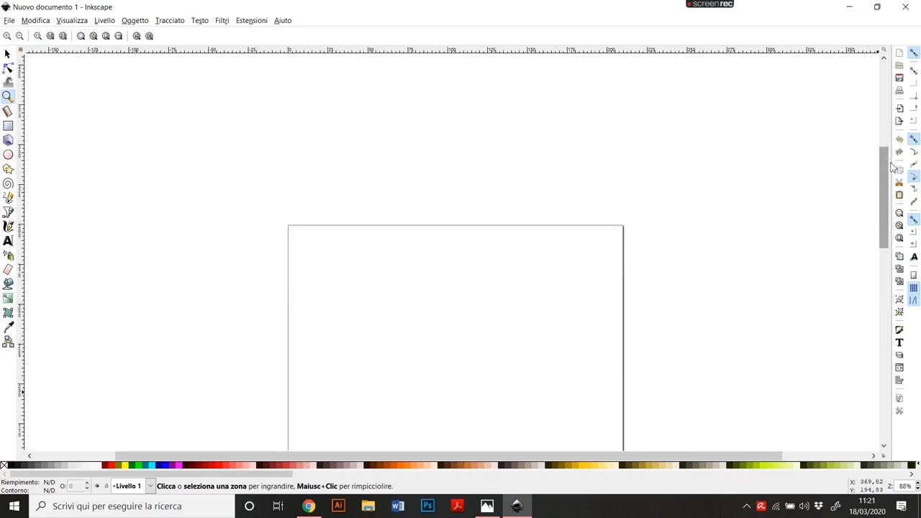
left_click_drag(475, 460, 473, 443)
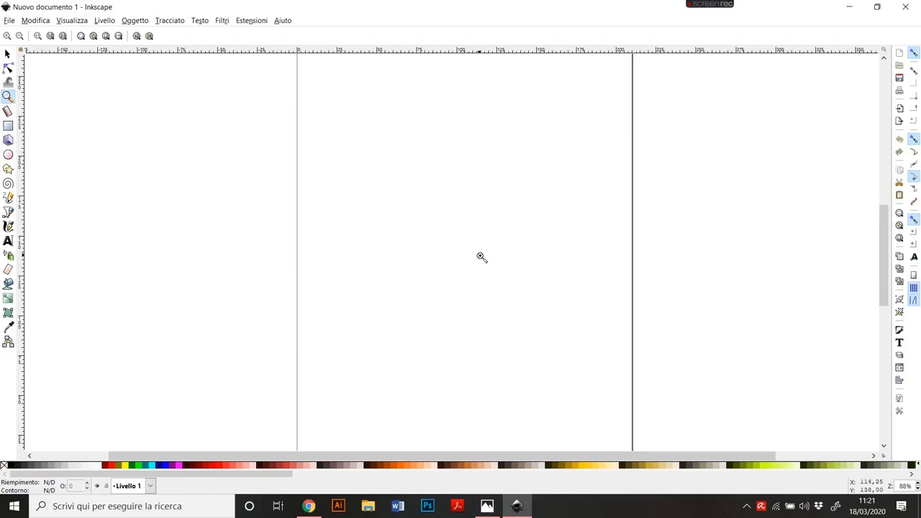
mouse_move(479, 197)
left_mouse_down()
mouse_move(467, 353)
mouse_move(487, 179)
mouse_move(341, 271)
mouse_move(422, 269)
mouse_move(427, 282)
left_mouse_up()
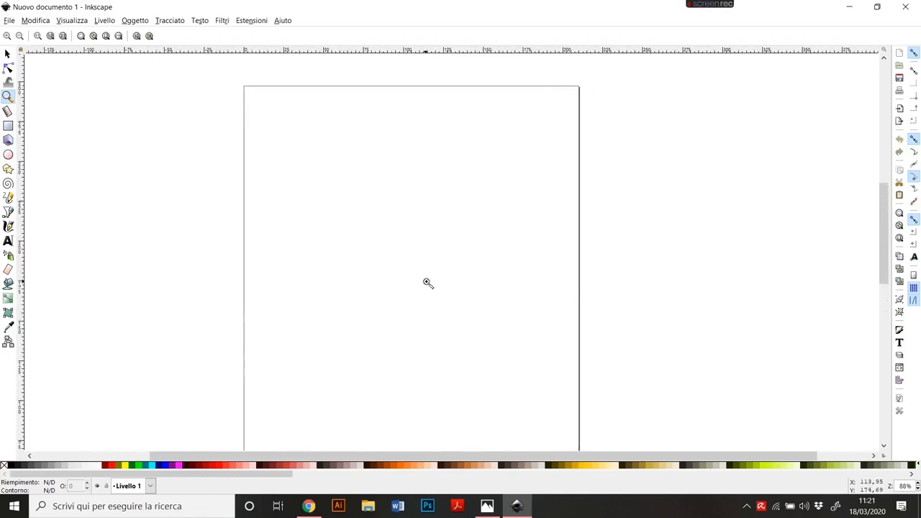
left_click(8, 54)
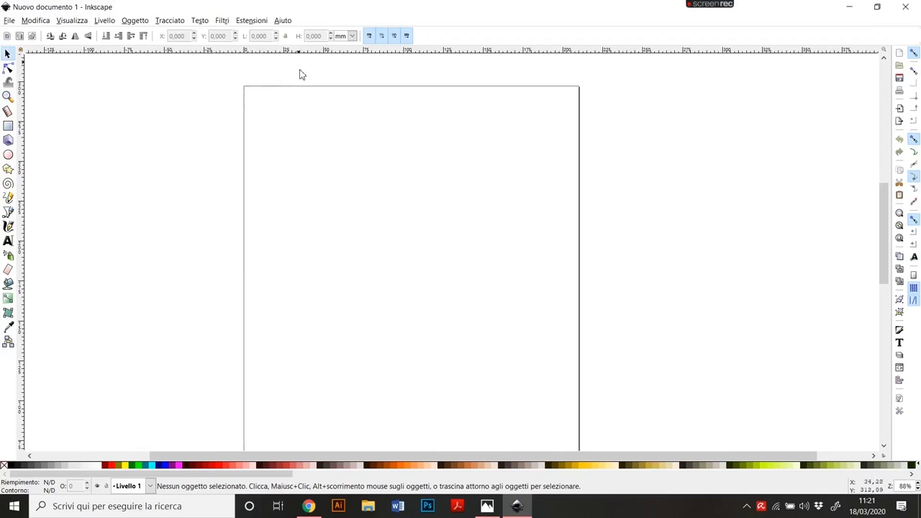
left_click(10, 21)
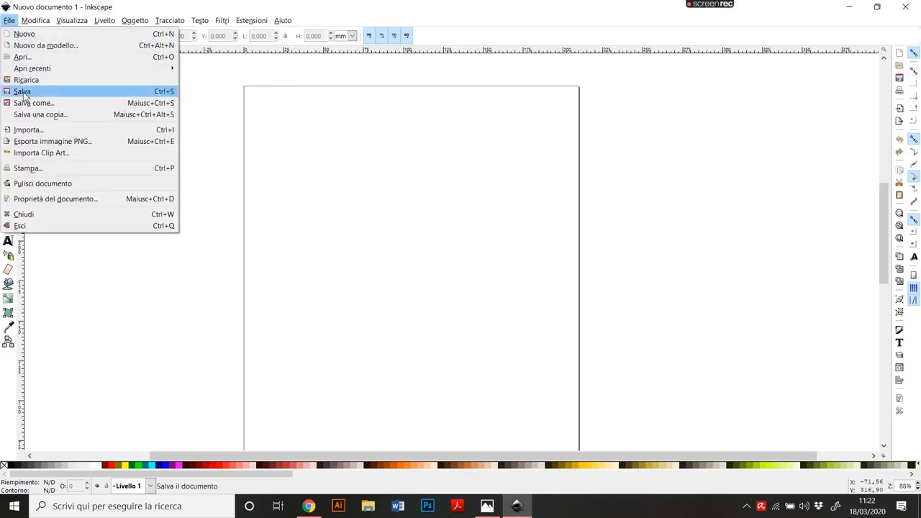
left_click(25, 201)
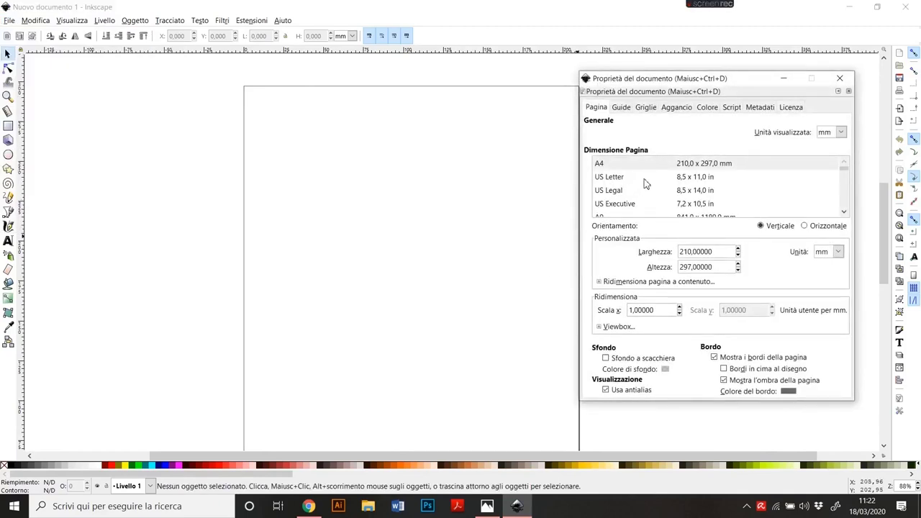
scroll(644, 184, "down", 1)
scroll(644, 185, "down", 1)
scroll(642, 184, "up", 1)
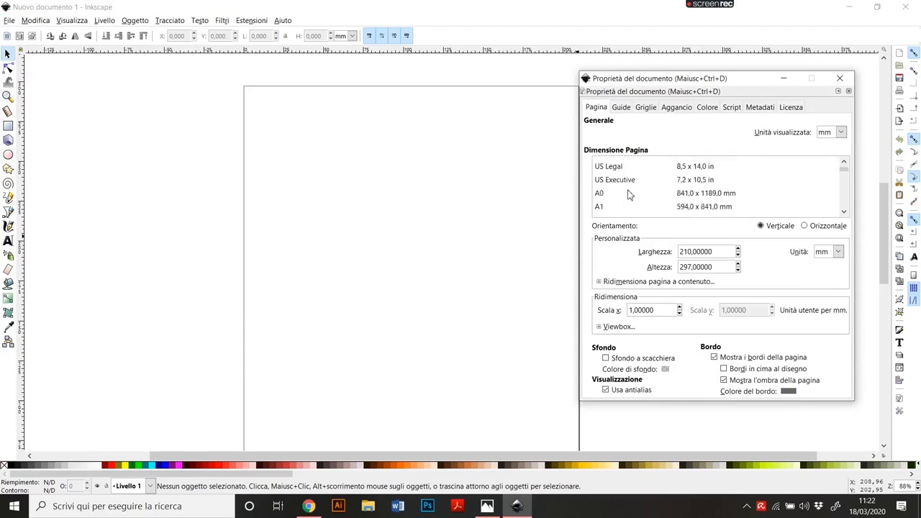
scroll(638, 186, "up", 1)
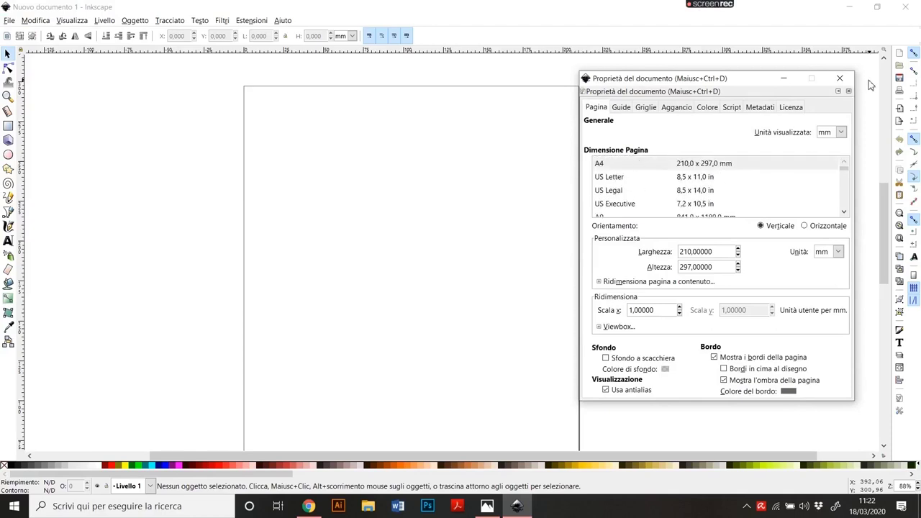
left_click(839, 77)
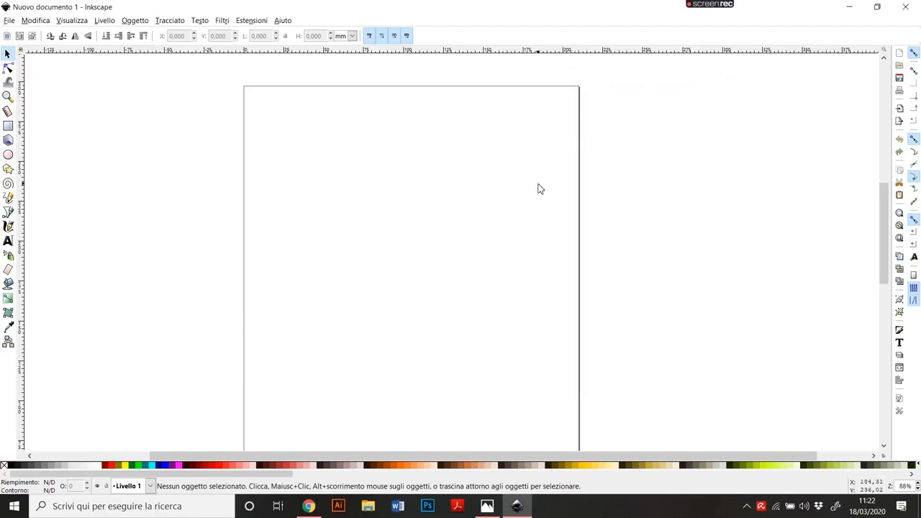